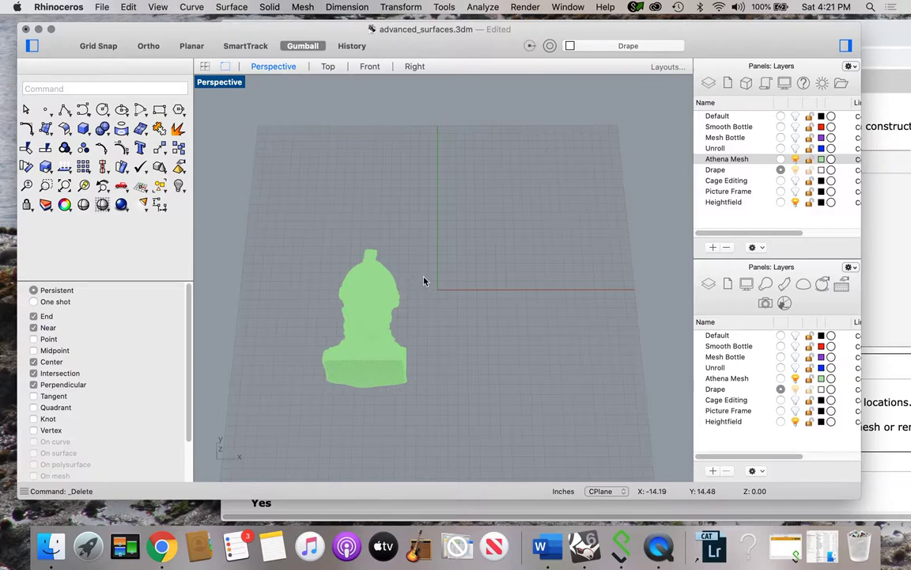
- Switch the Perspective view to Rendered display mode
left_click(413, 283)
mouse_move(413, 283)
right_mouse_down()
mouse_move(420, 307)
mouse_move(408, 295)
right_mouse_up()
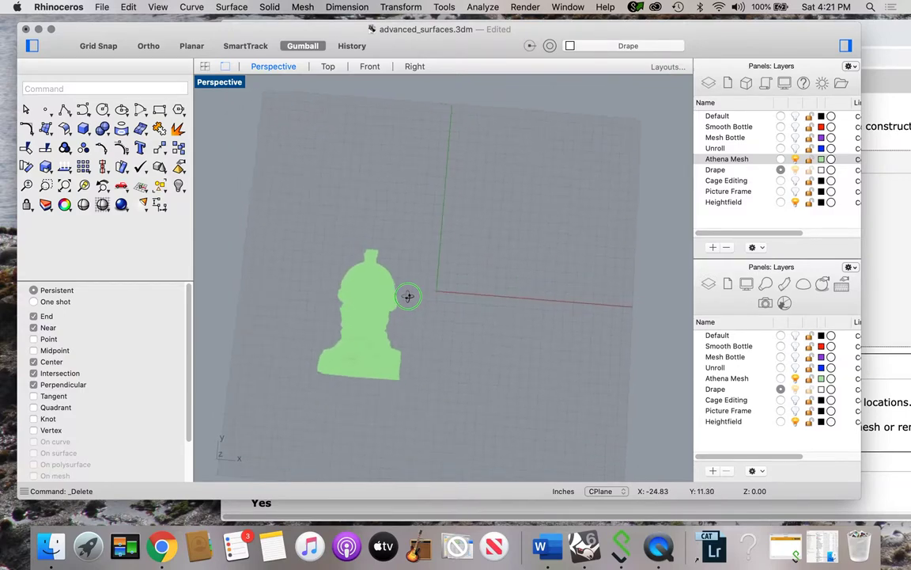
right_click_drag(419, 372, 437, 344, "shift")
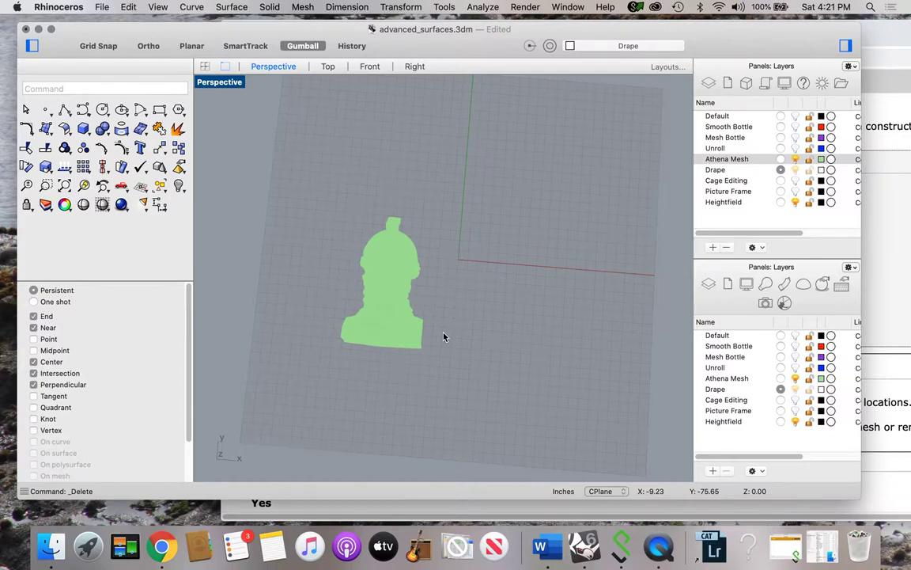
left_click(234, 86)
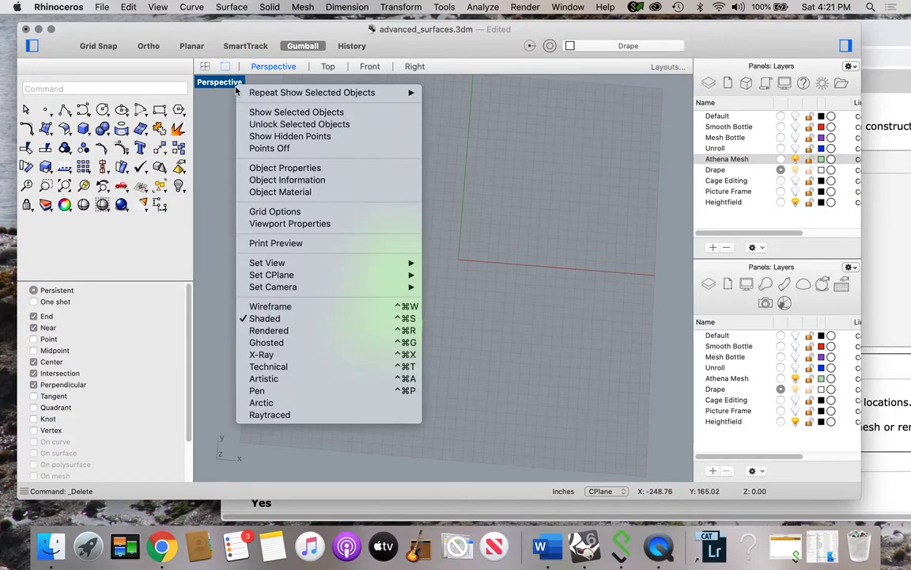
left_click(269, 331)
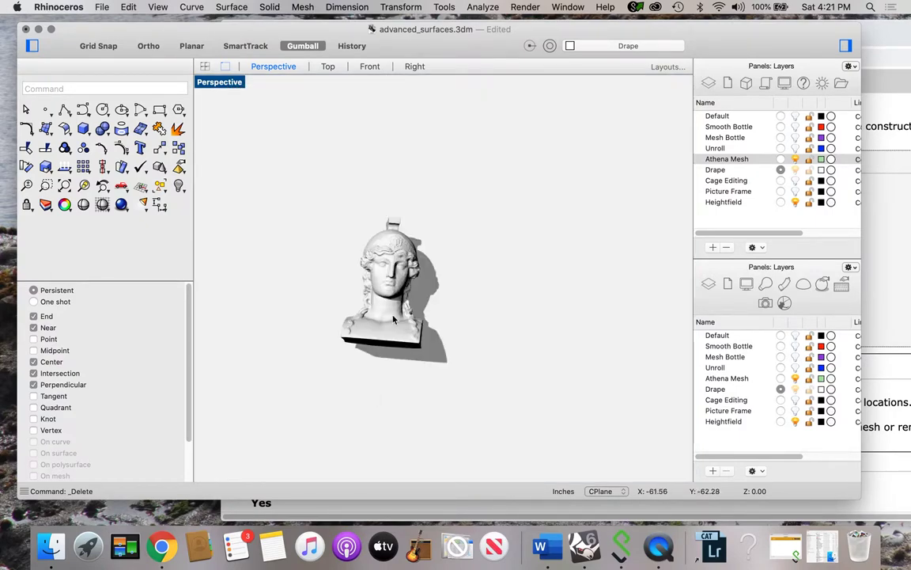
- Zoom and orbit around the rendered Athena bust, including its underside
scroll(346, 322, "up", 2)
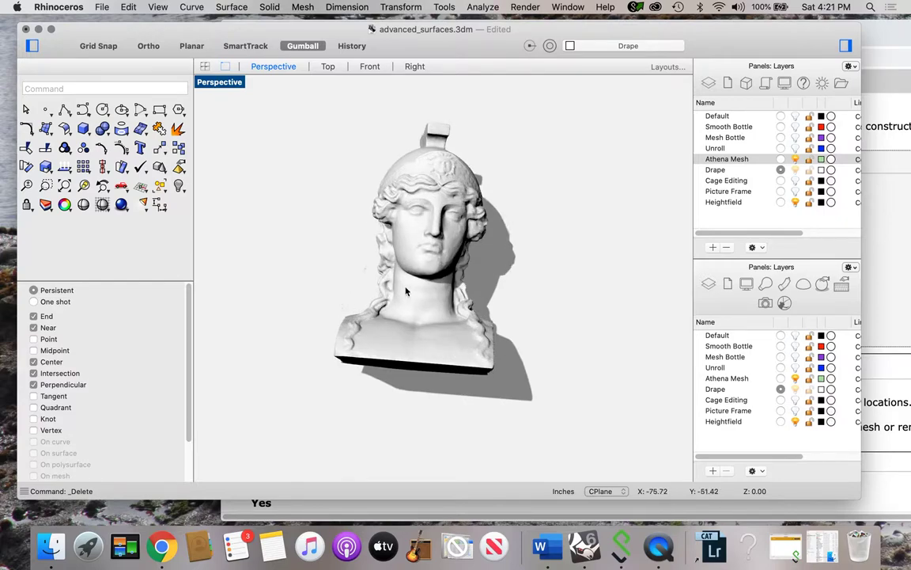
right_click_drag(398, 163, 368, 129)
key("Home")
right_click_drag(449, 131, 464, 156)
right_click_drag(419, 267, 472, 320)
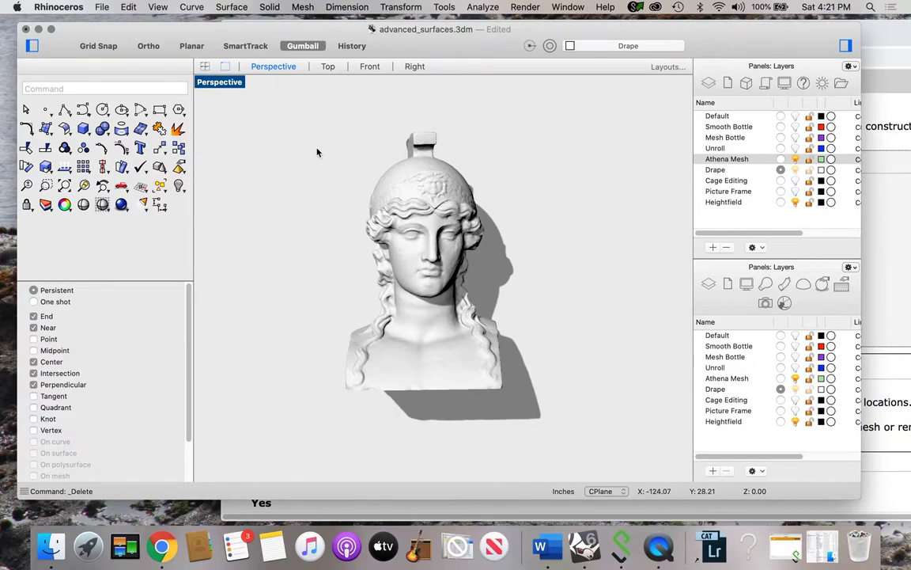
left_click(205, 81)
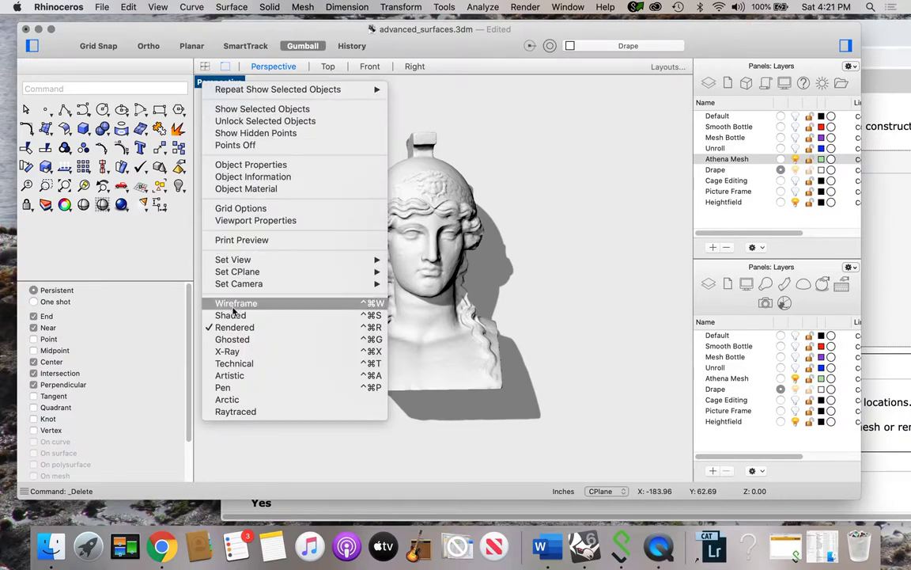
- Set Perspective to Ghosted and drape a surface over the whole bust at U/V spacing 100
left_click(232, 340)
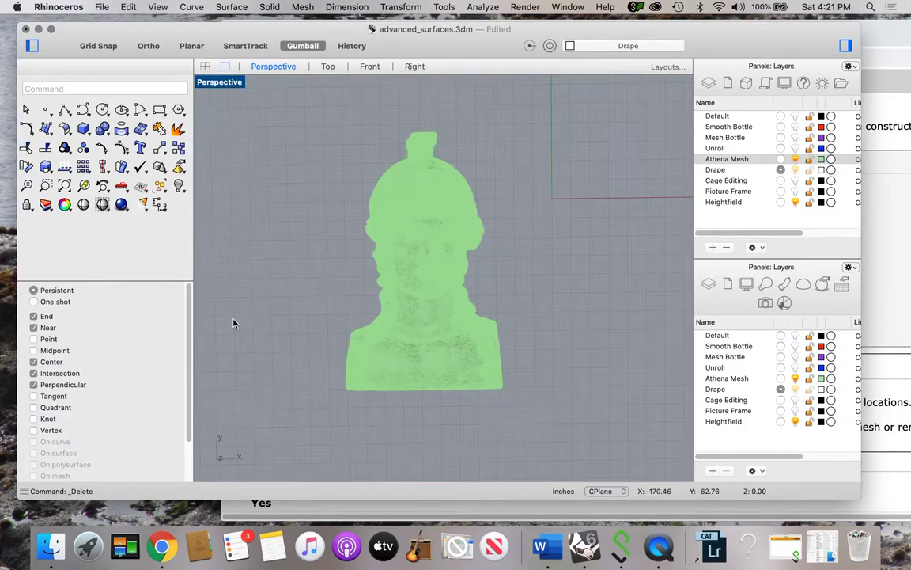
left_click(248, 6)
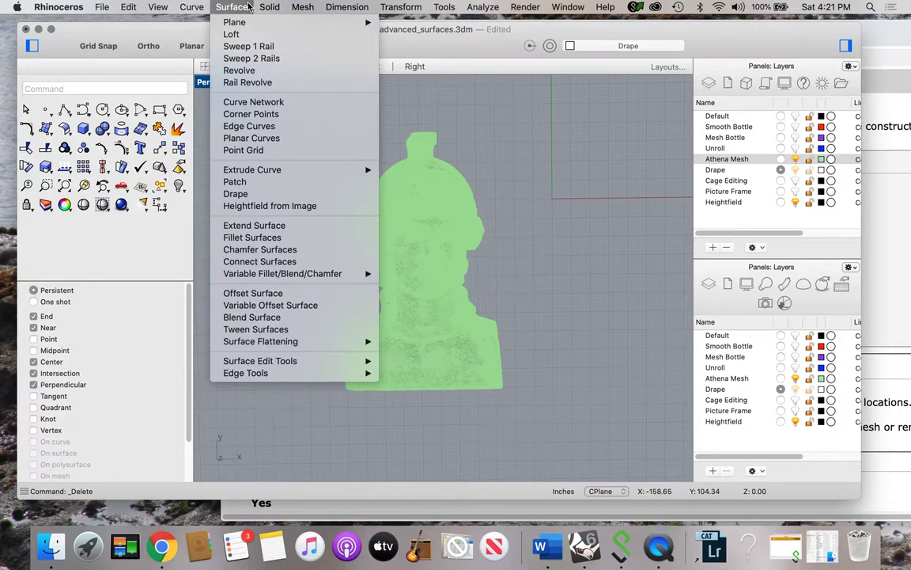
left_click(241, 194)
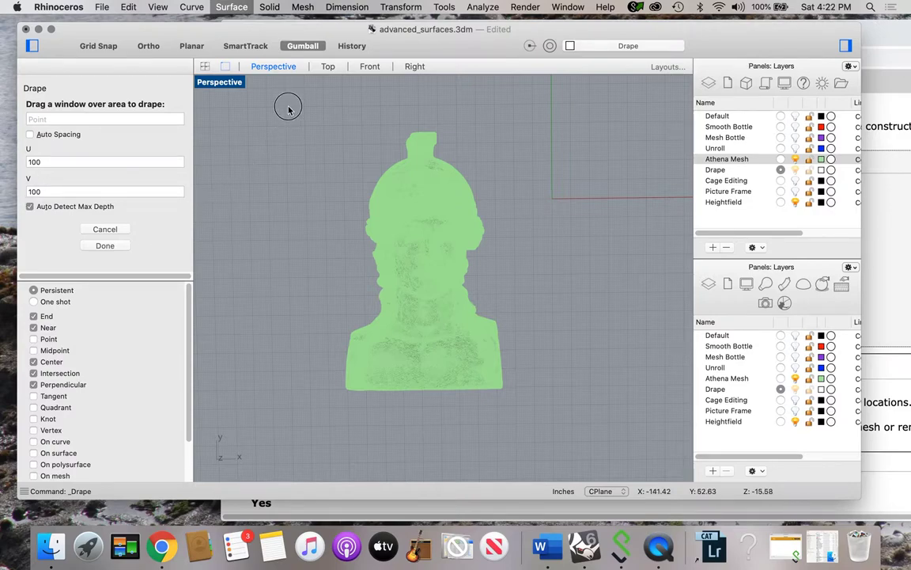
left_click_drag(287, 106, 567, 440)
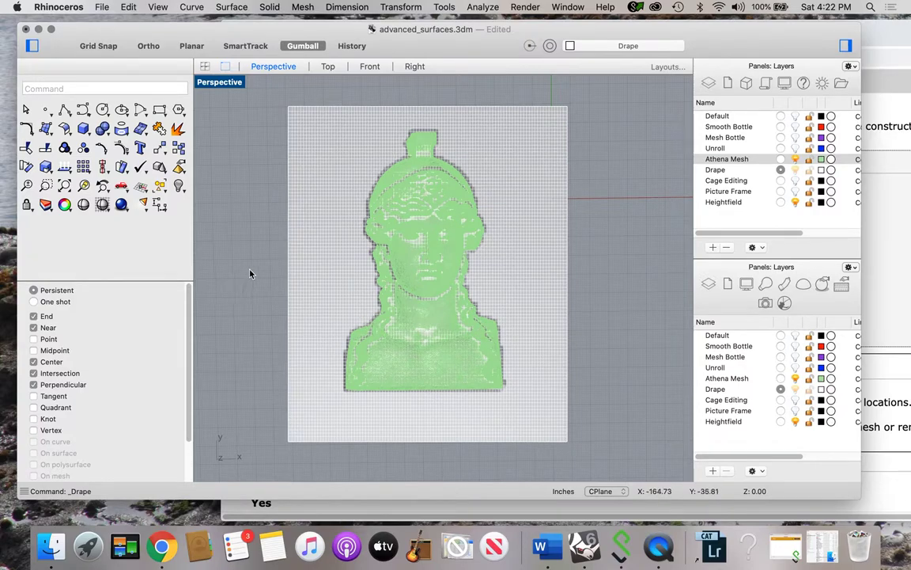
- Orbit and zoom to inspect the draped surface, then hide the Athena Mesh layer
right_click_drag(228, 241, 182, 215)
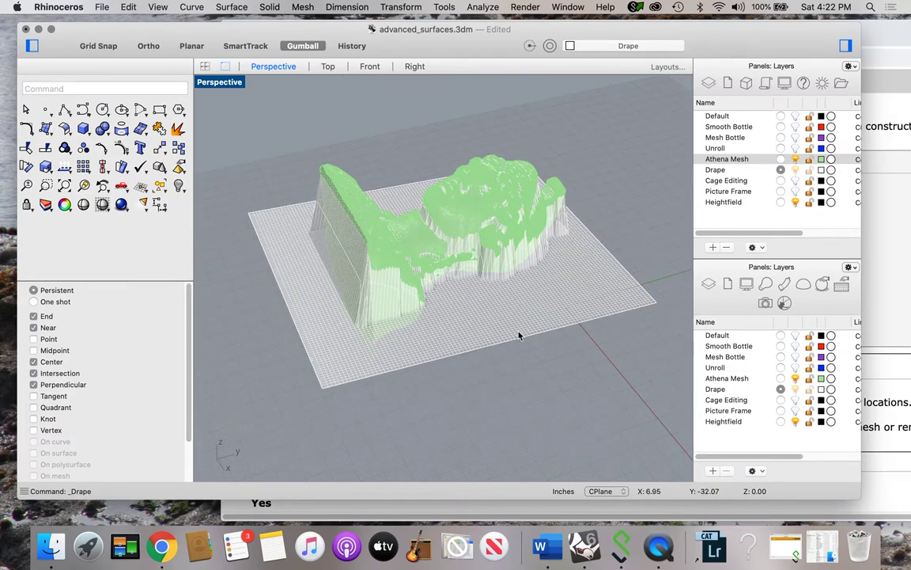
scroll(473, 252, "up", 5)
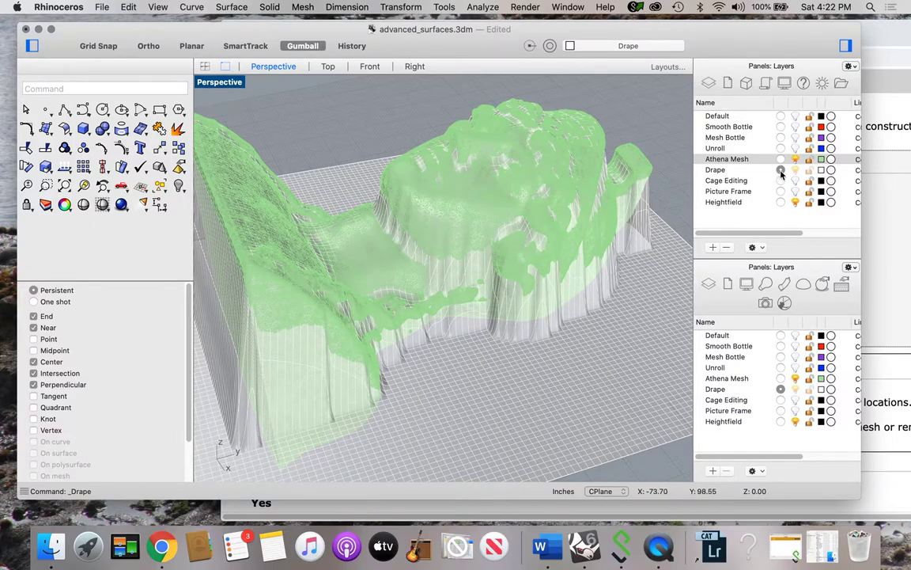
left_click(721, 159)
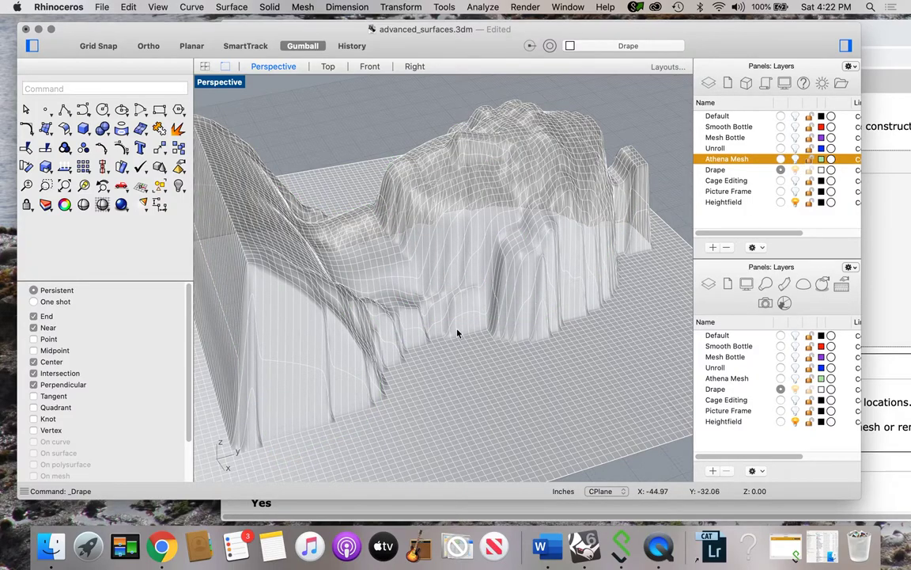
- Zoom, orbit and pan to re-centre the standalone bust drape, then select it
scroll(373, 377, "down", 5)
right_click_drag(376, 372, 451, 388)
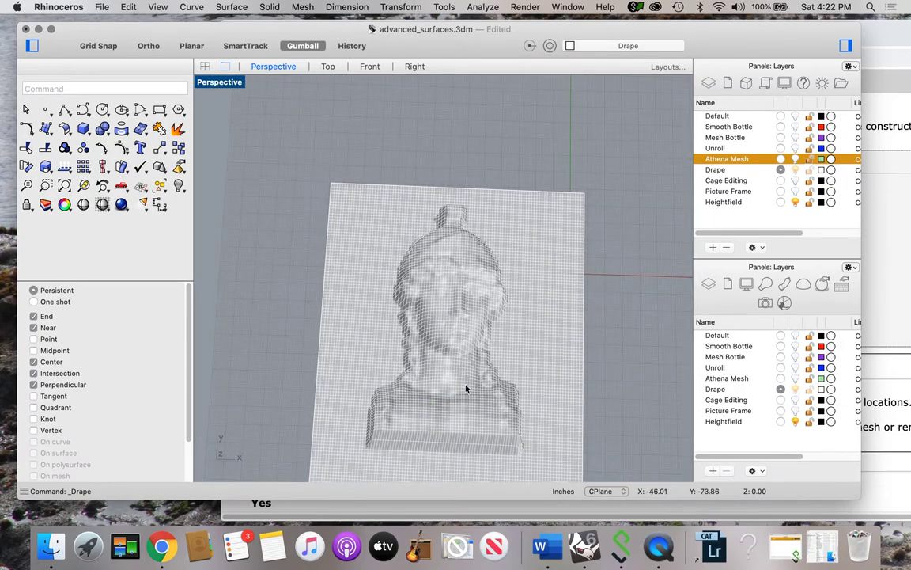
scroll(470, 333, "up", 3)
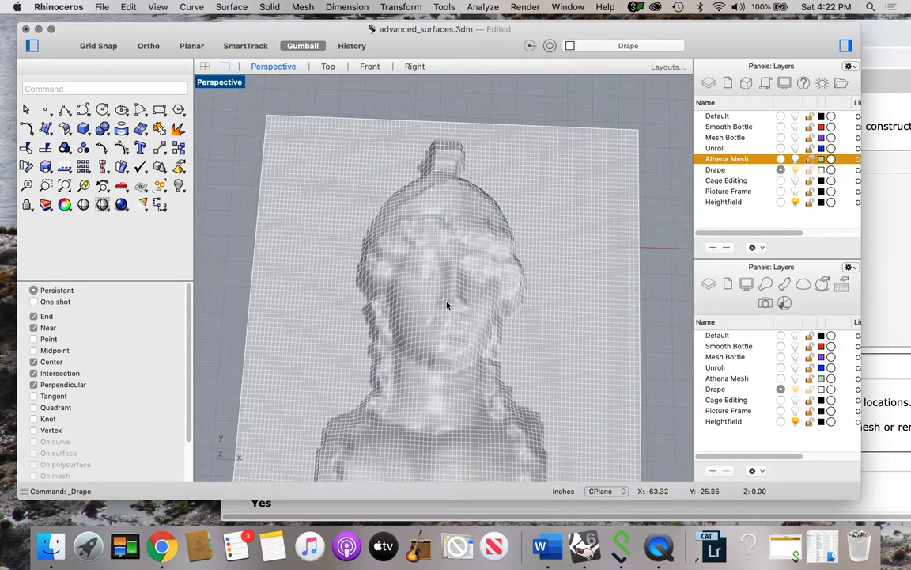
scroll(514, 427, "down", 3)
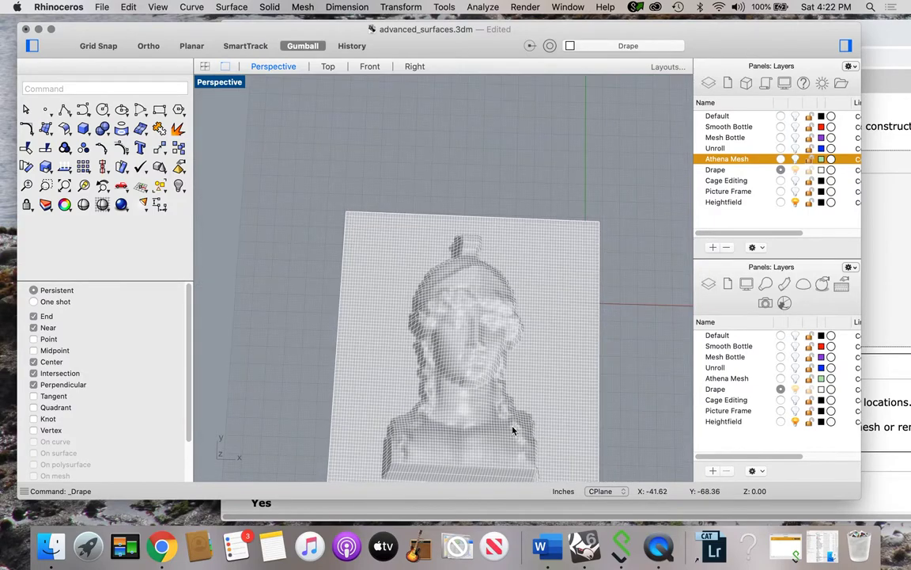
right_click_drag(639, 387, 613, 310, "shift")
right_click(498, 314)
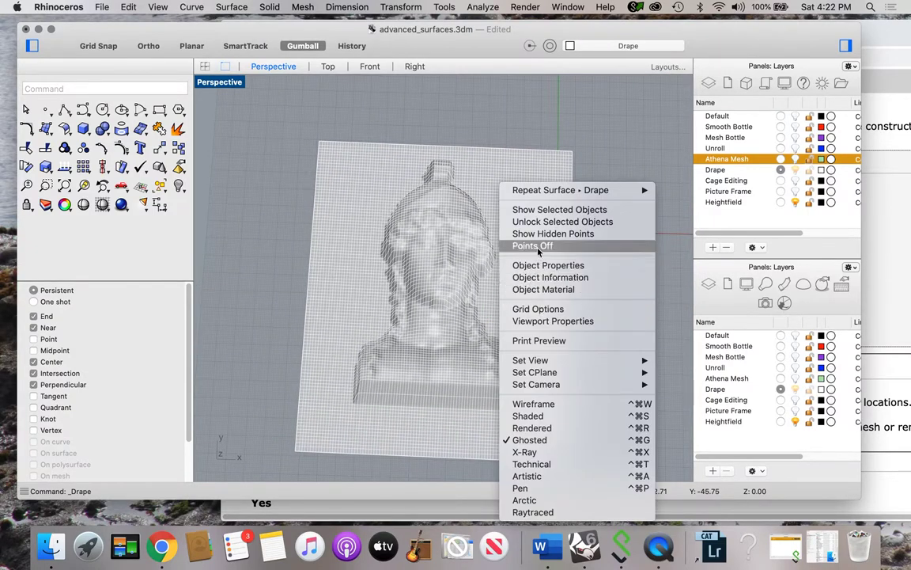
left_click(473, 174)
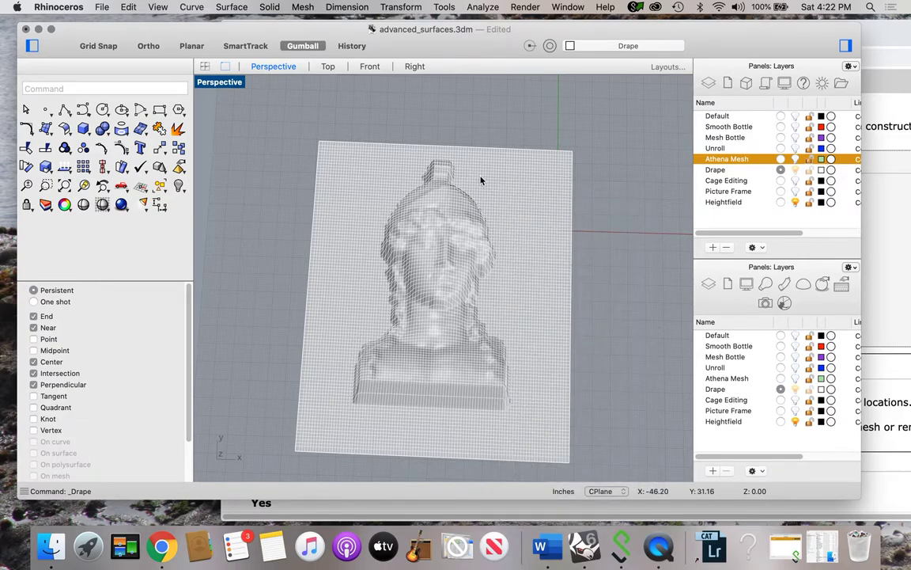
left_click(482, 181)
- Turn on the drape surface's control points, test-moving one point and undoing the move
right_click(484, 179)
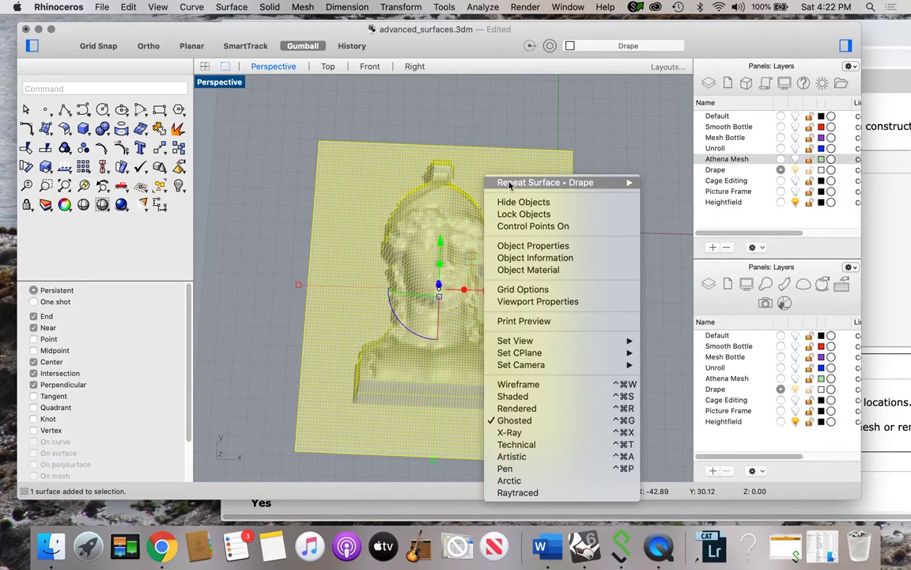
left_click(529, 227)
scroll(480, 309, "up", 3)
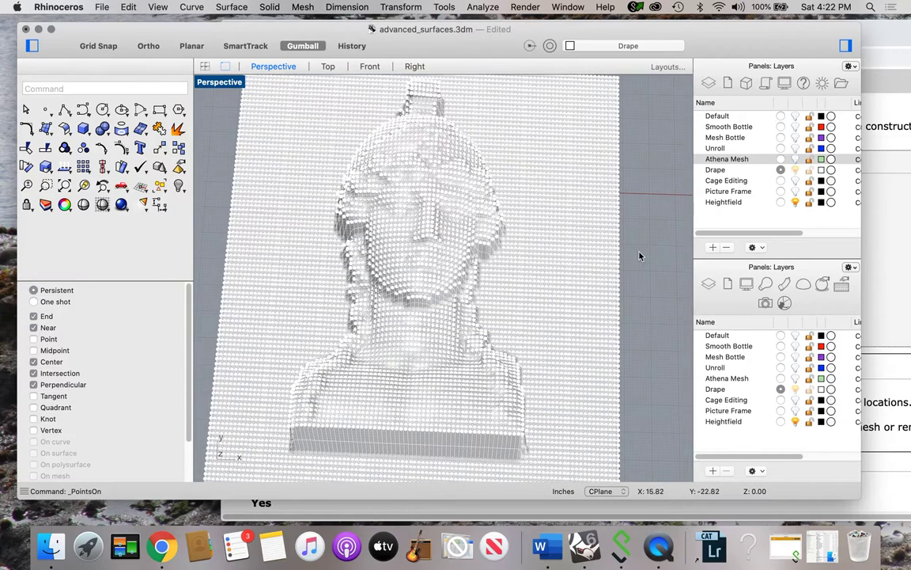
scroll(575, 310, "up", 5)
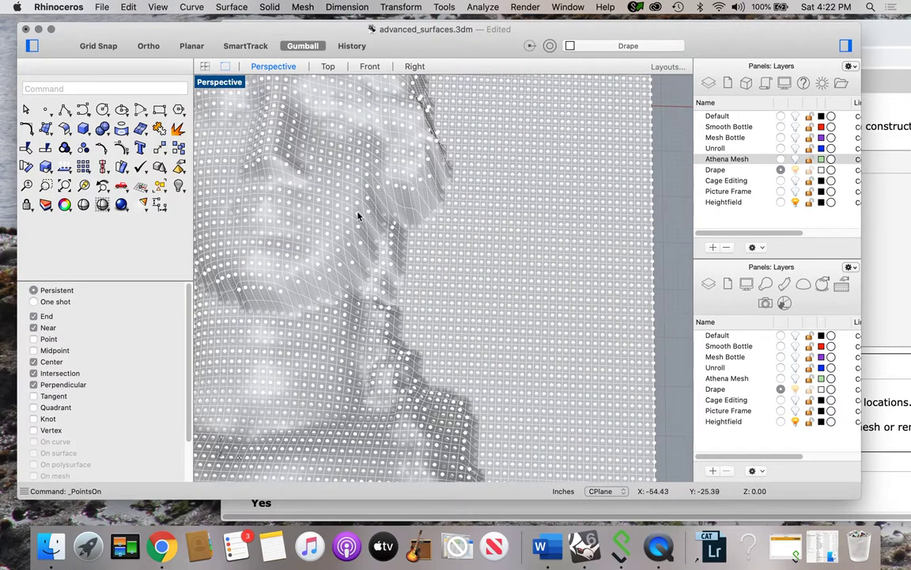
left_click(360, 210)
left_click_drag(399, 212, 415, 214)
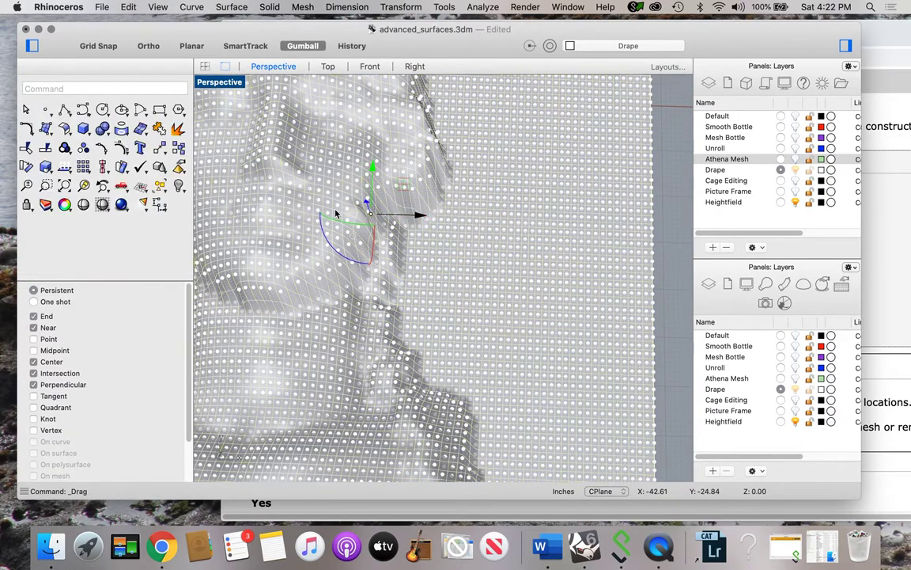
key("super+z")
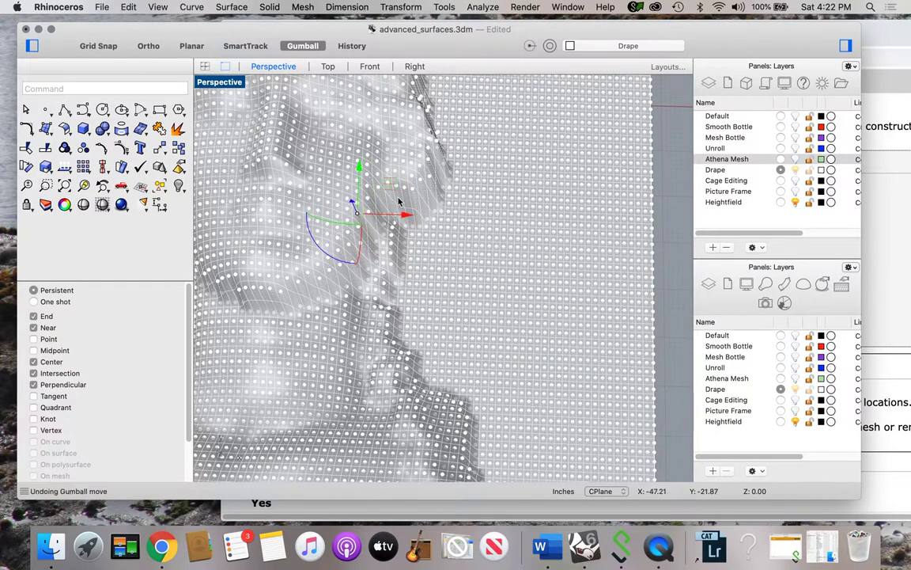
- Turn the drape surface's control points back off from the viewport context menu
scroll(448, 314, "down", 5)
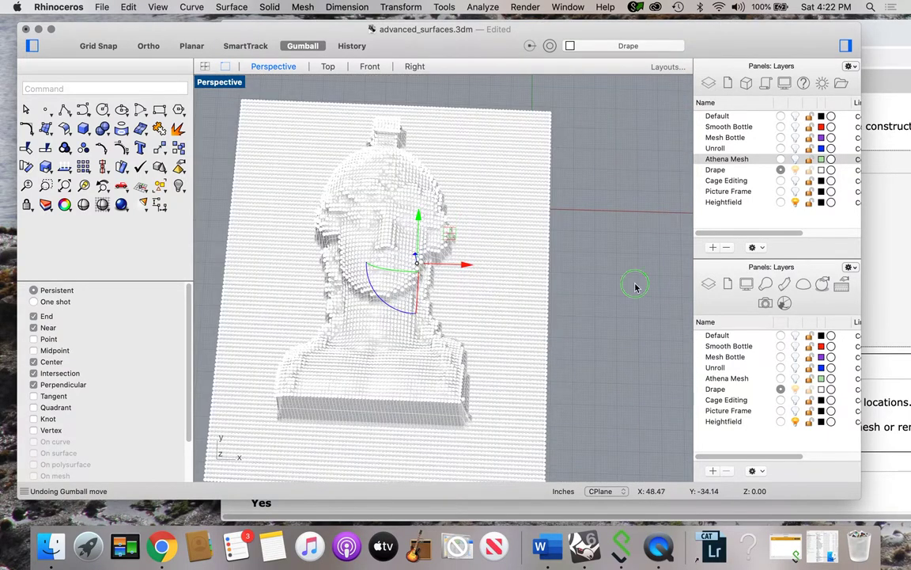
right_click(638, 281)
left_click(480, 270)
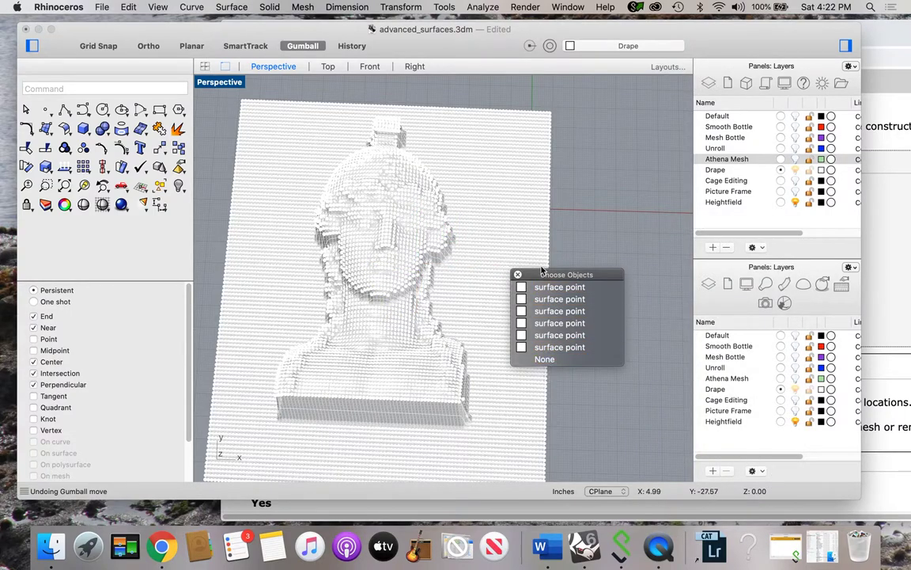
left_click(517, 275)
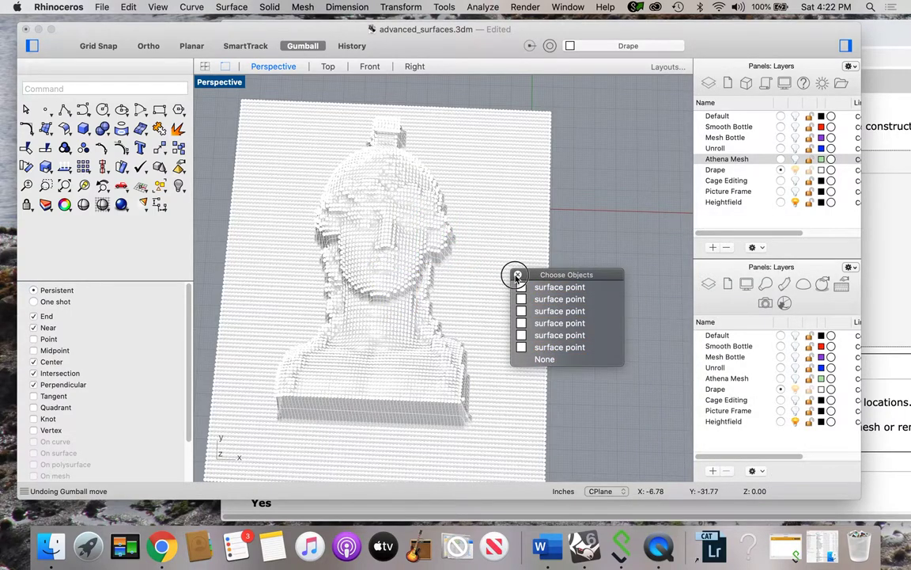
scroll(582, 257, "down", 5)
right_click(585, 254)
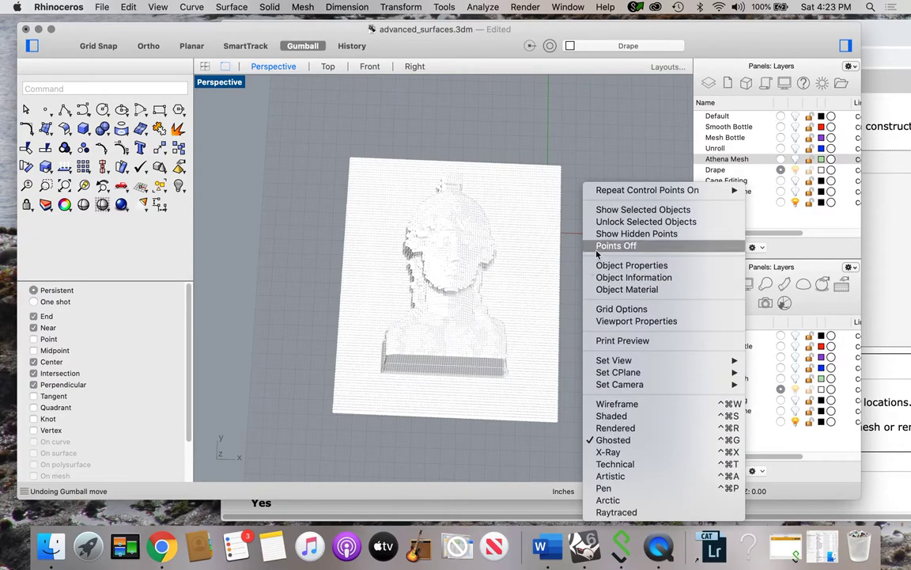
left_click(599, 248)
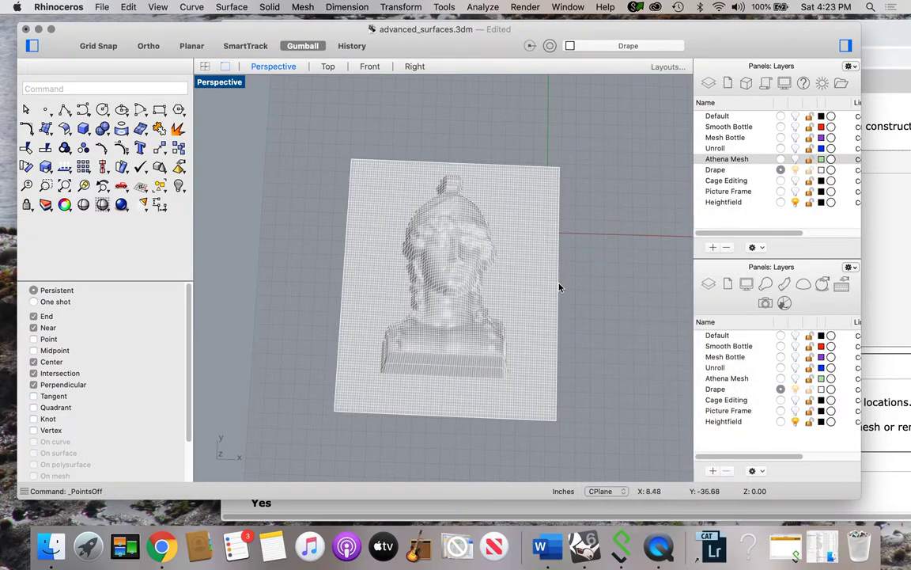
- Show the Mesh Bottle layer and move the bust drape down below the bottles
right_click_drag(556, 280, 533, 283)
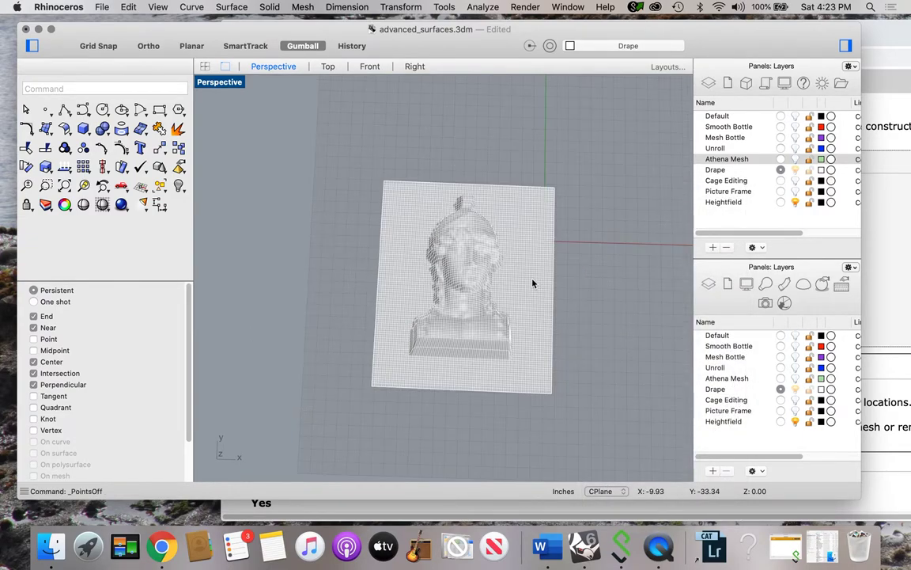
left_click(795, 138)
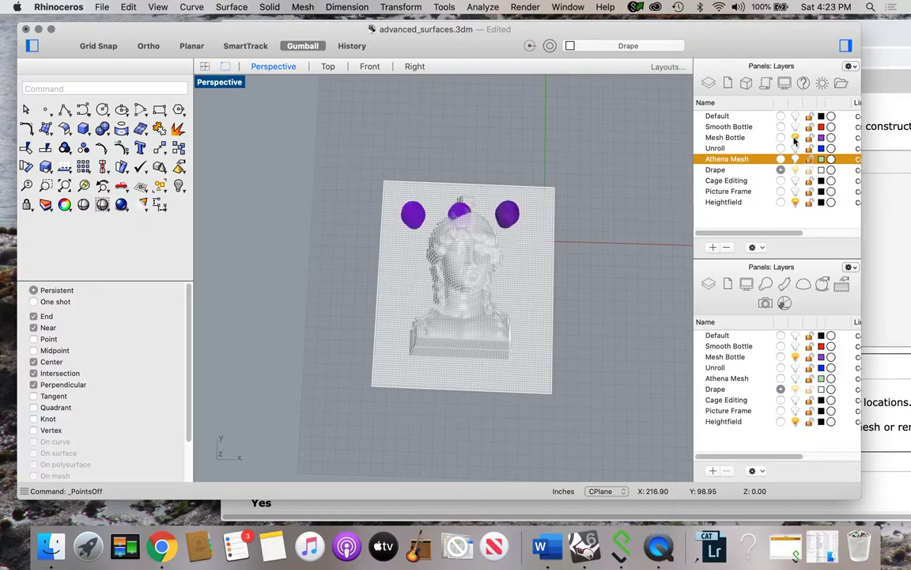
left_click(506, 312)
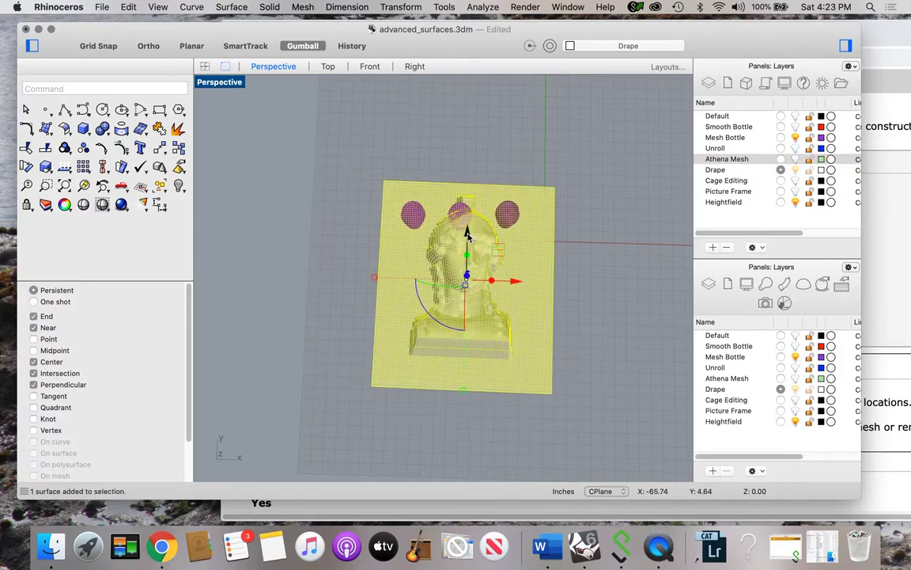
left_click_drag(466, 234, 465, 368)
left_click(554, 289)
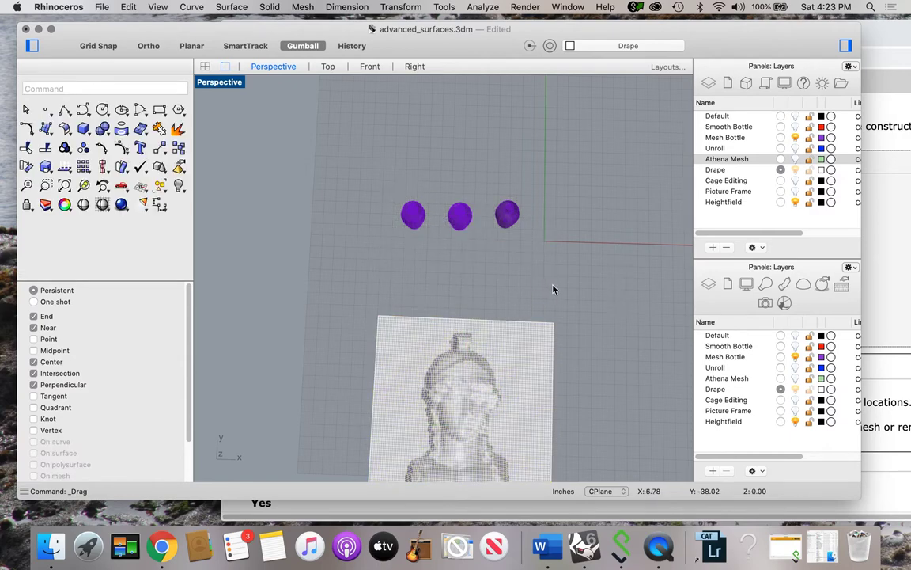
- Orbit and zoom to frame the three purple bottles
right_click_drag(553, 290, 549, 236)
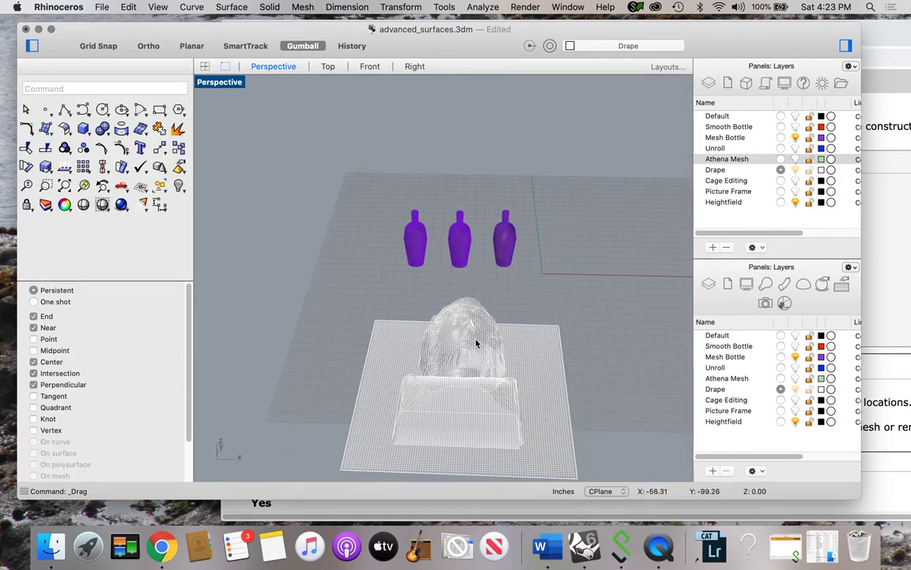
scroll(437, 244, "up", 5)
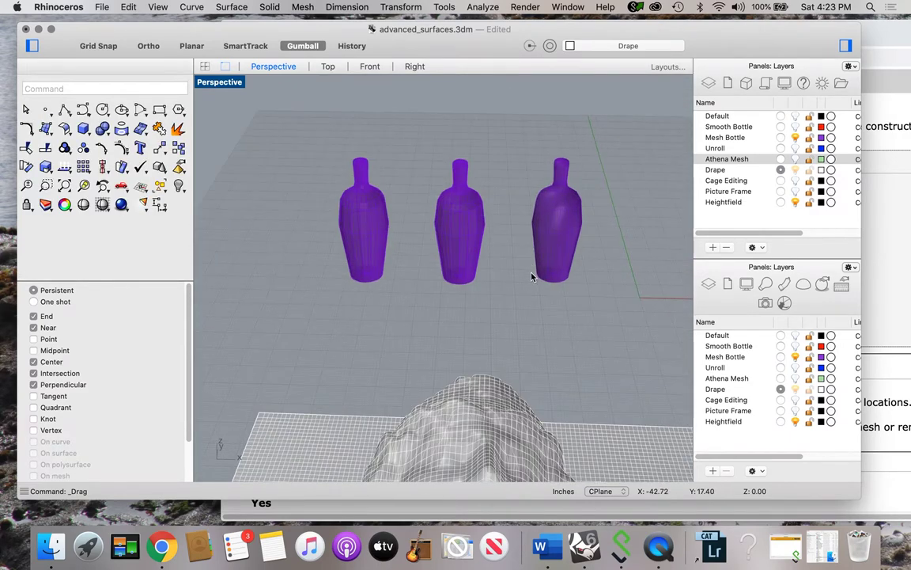
right_click_drag(545, 267, 535, 292)
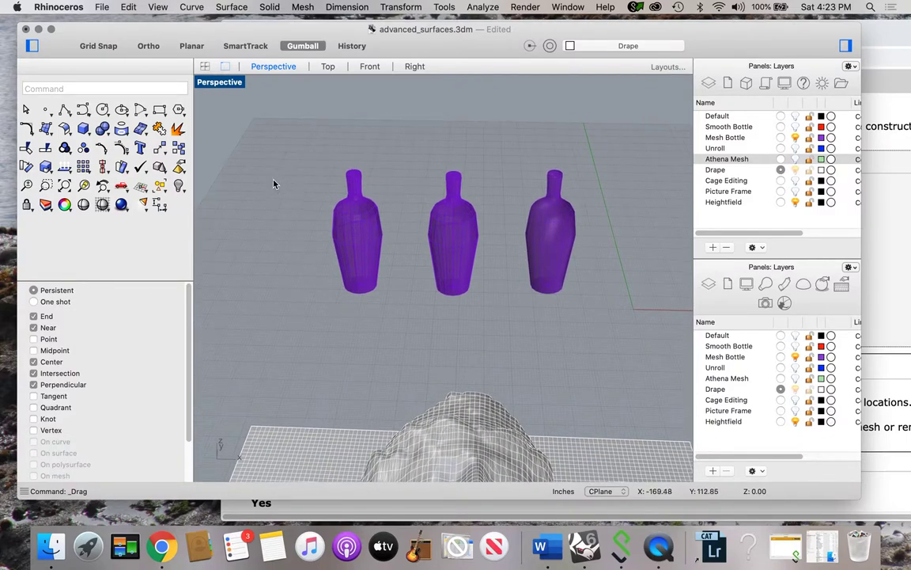
- Start the Drape command and set U and V spacing to 50
type("Drape")
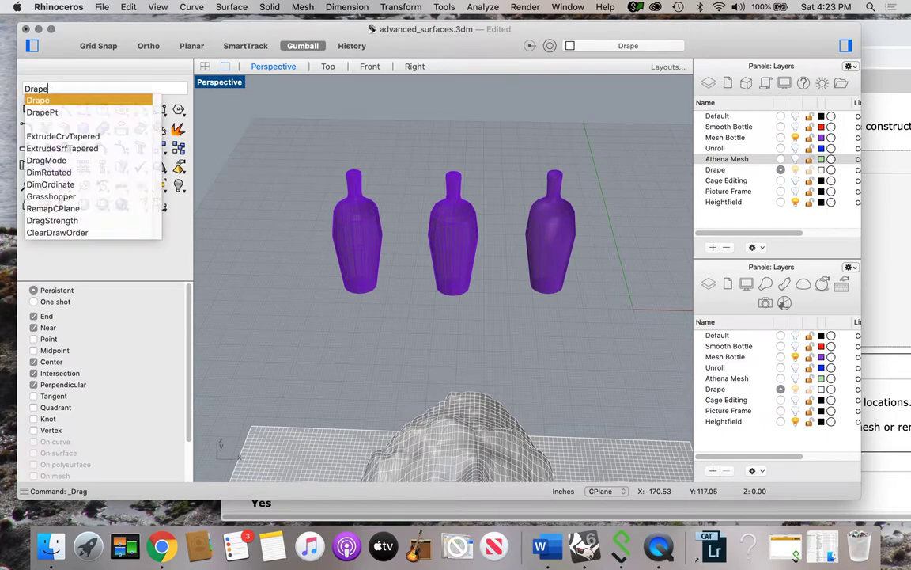
key("Return")
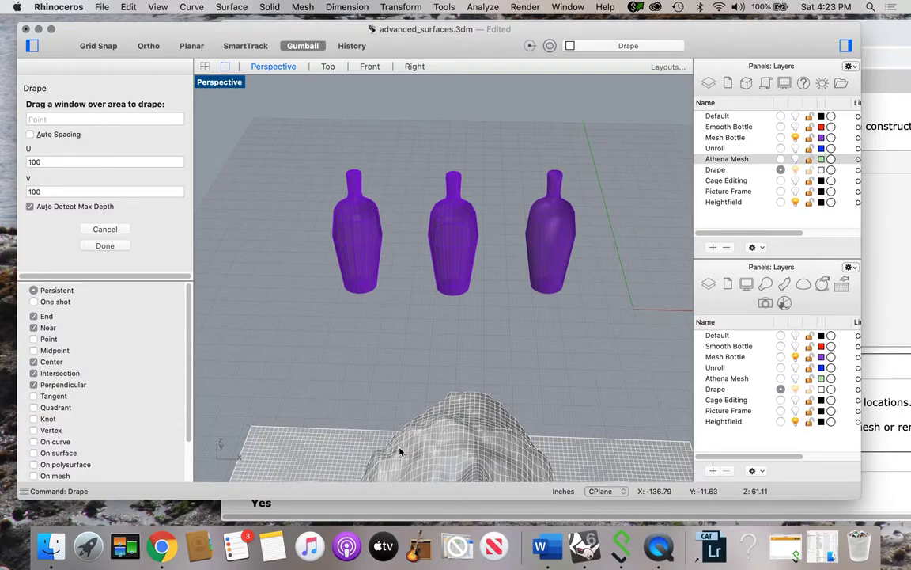
double_click(43, 161)
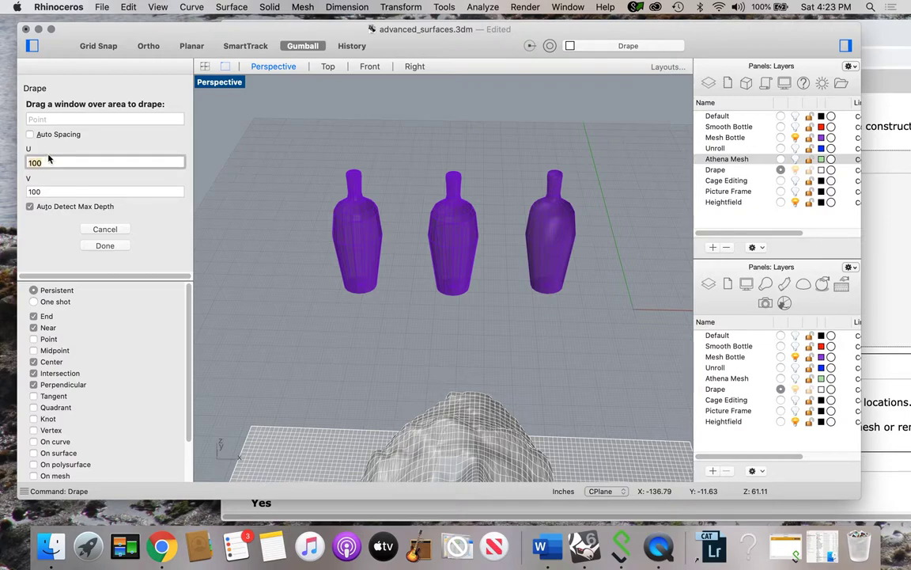
type("50")
left_click(50, 191)
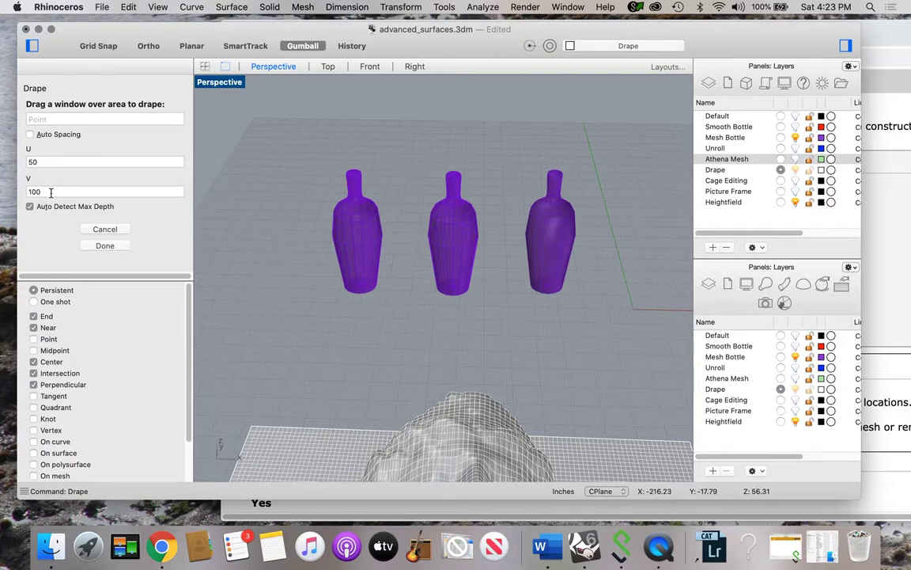
double_click(51, 193)
key("BackSpace")
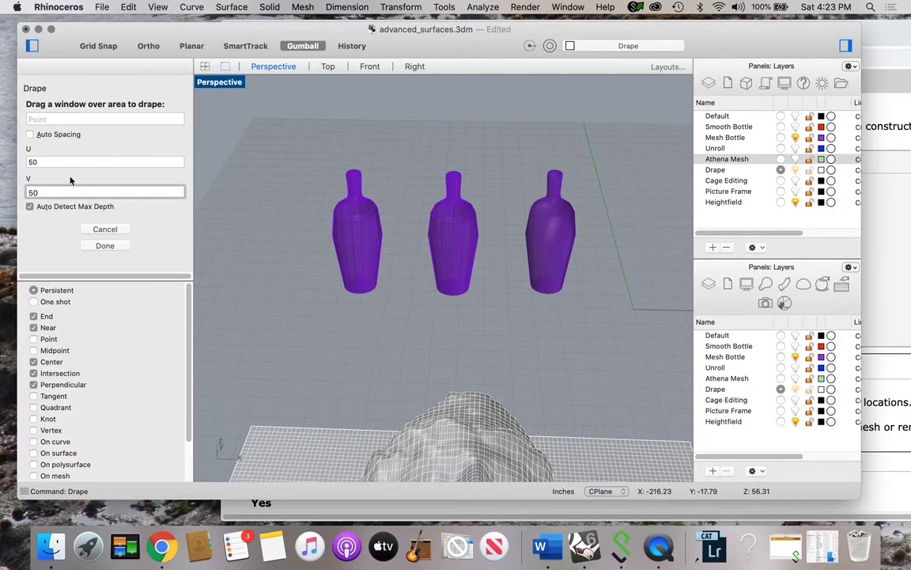
key("Tab")
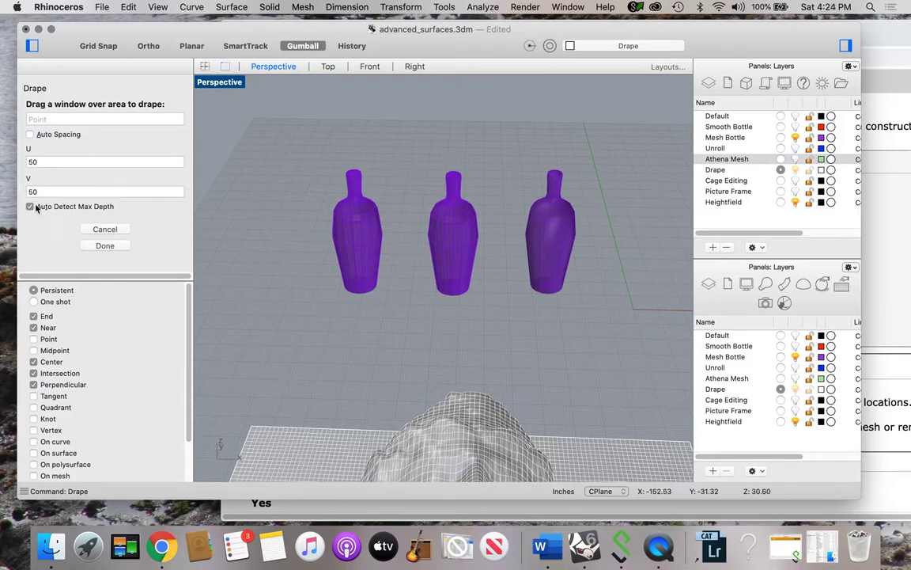
- Toggle Auto Detect Max Depth off and back on
left_click(29, 206)
left_click(31, 207)
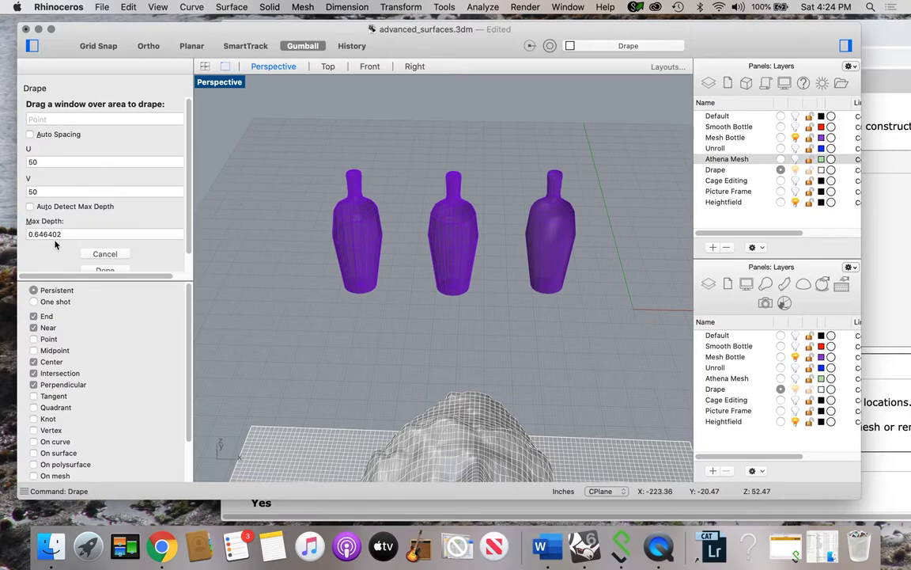
scroll(178, 210, "down", 2)
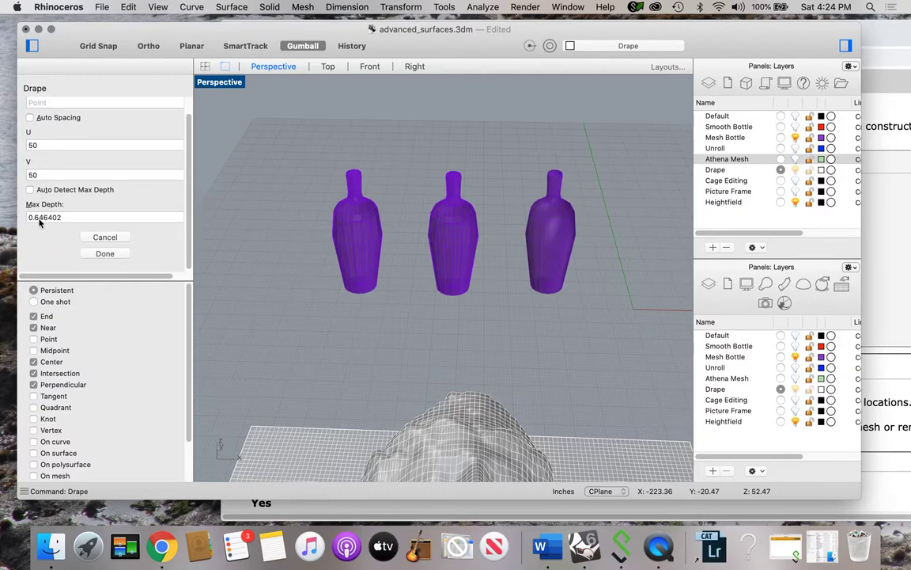
left_click(30, 190)
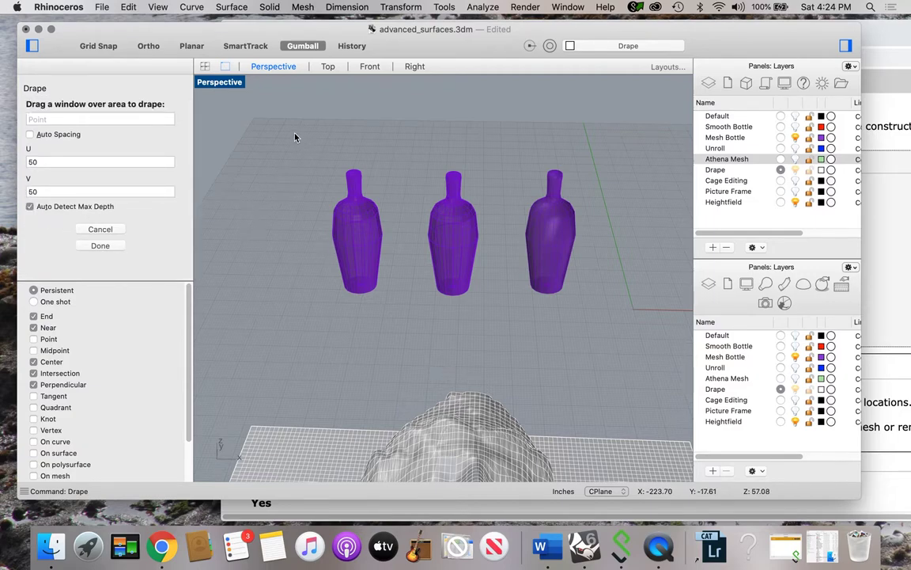
- Drape a surface over a window around the three bottles and orbit to view it
left_click_drag(299, 117, 632, 339)
right_click_drag(509, 368, 559, 347)
right_click_drag(373, 352, 509, 321)
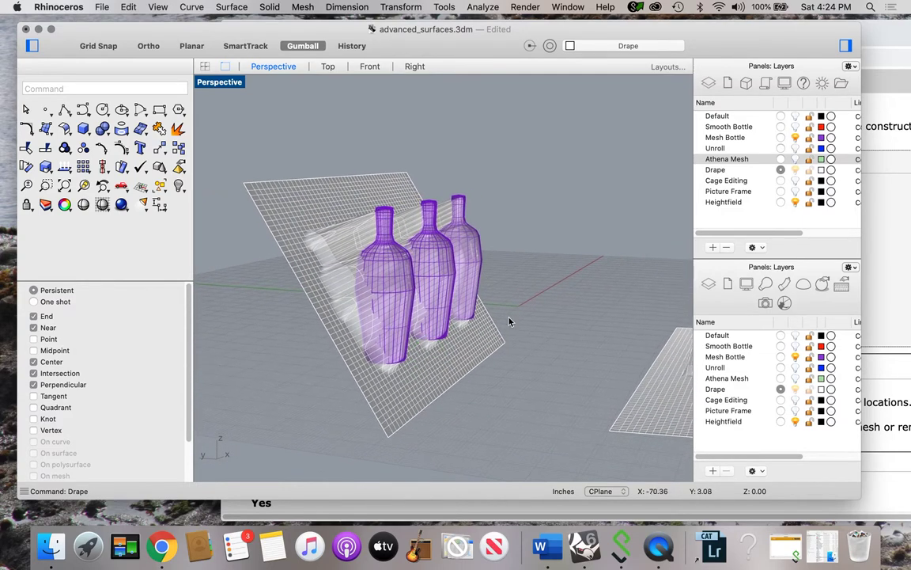
- Hide the Mesh Bottle layer and view the bottle drape head-on
left_click(795, 138)
right_click_drag(494, 342, 499, 312)
scroll(451, 365, "down", 4)
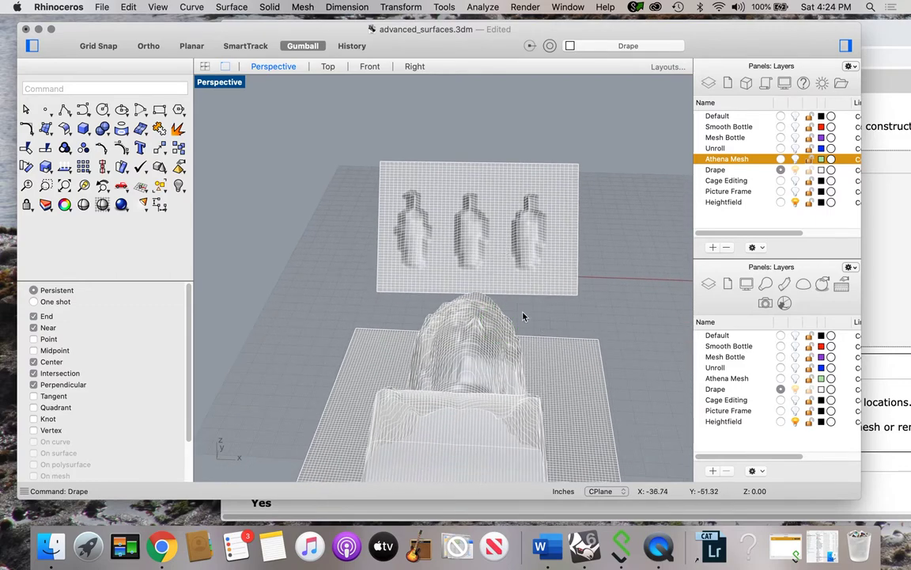
mouse_move(524, 315)
right_mouse_down()
mouse_move(617, 316)
mouse_move(504, 349)
mouse_move(524, 320)
right_mouse_up()
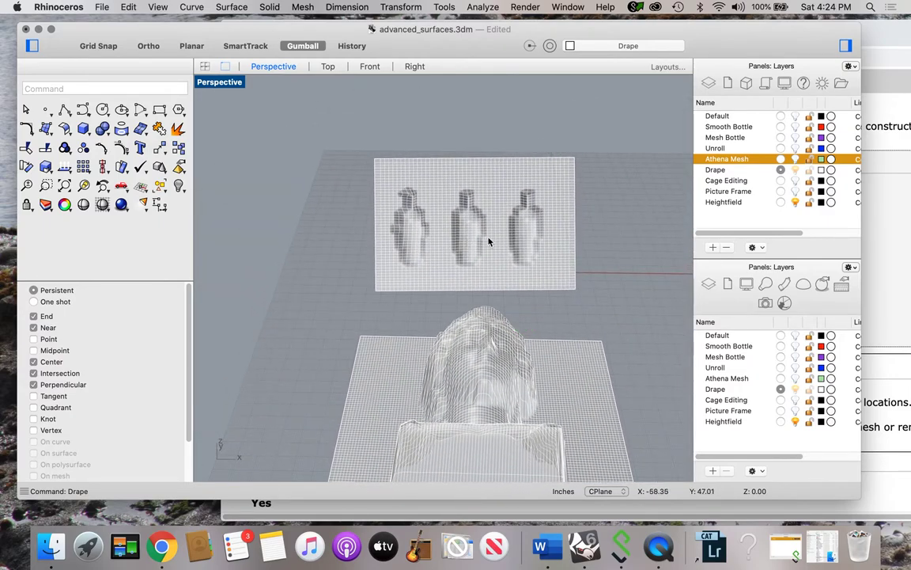
scroll(488, 242, "up", 5)
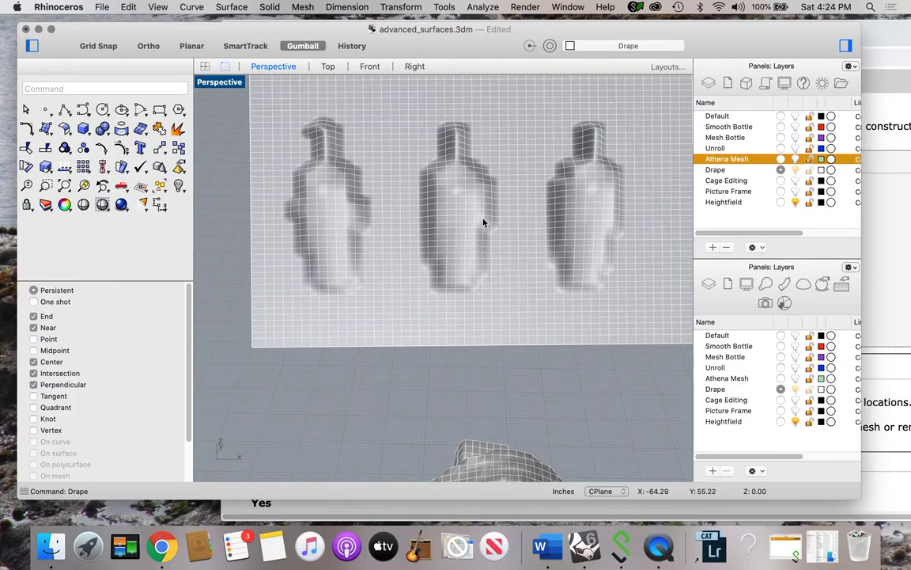
scroll(439, 365, "down", 4)
right_click_drag(439, 367, 506, 345)
scroll(419, 356, "down", 3)
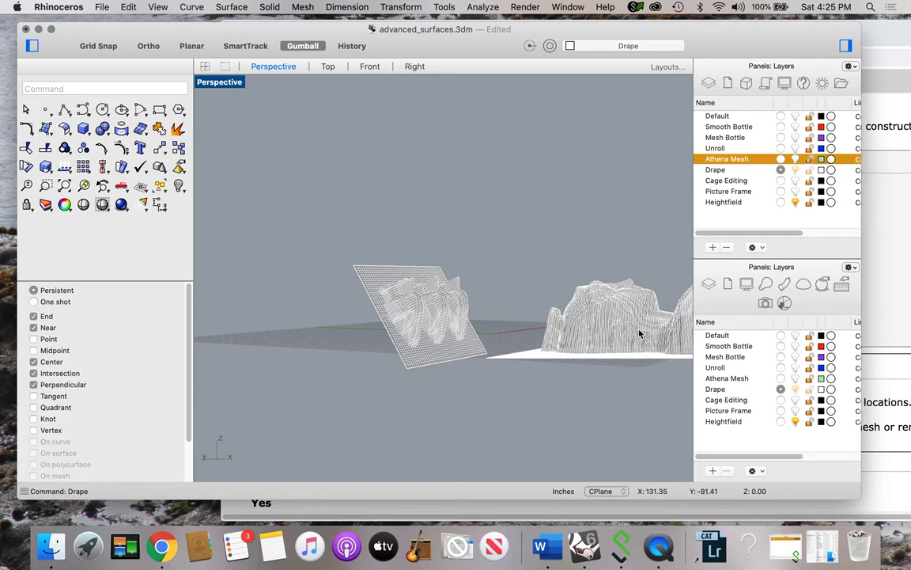
right_click_drag(642, 331, 599, 361)
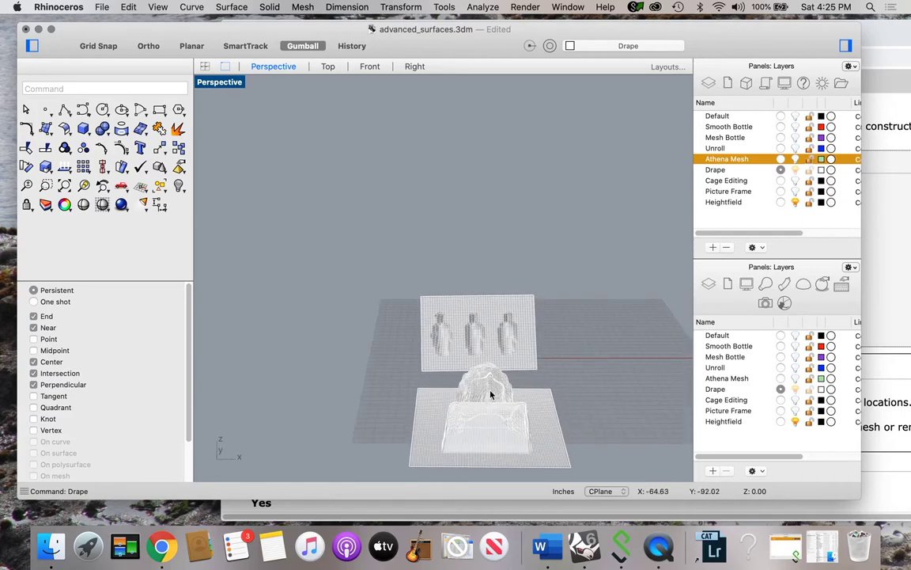